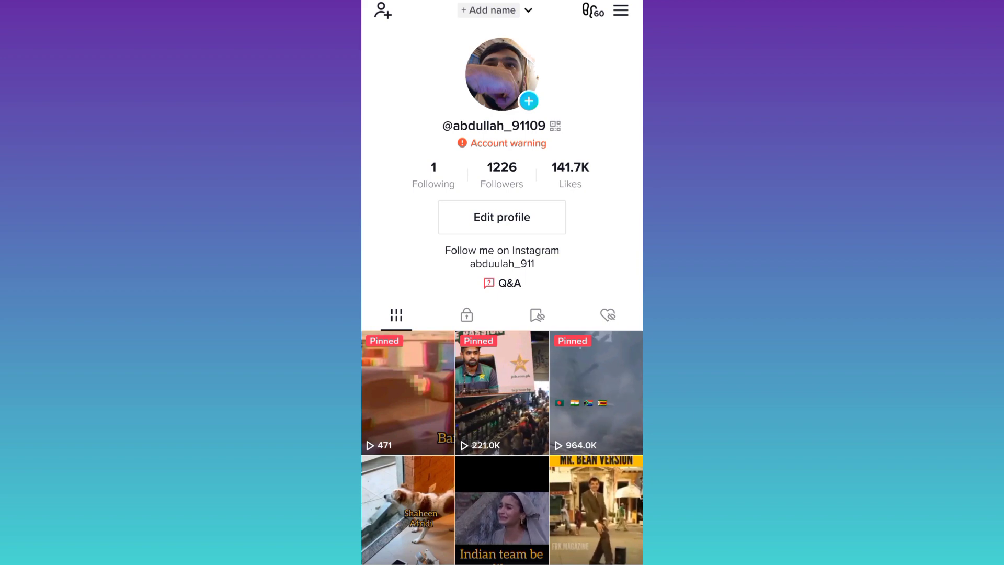
scroll(502, 314, "down", 2)
scroll(502, 314, "down", 2)
scroll(501, 314, "down", 2)
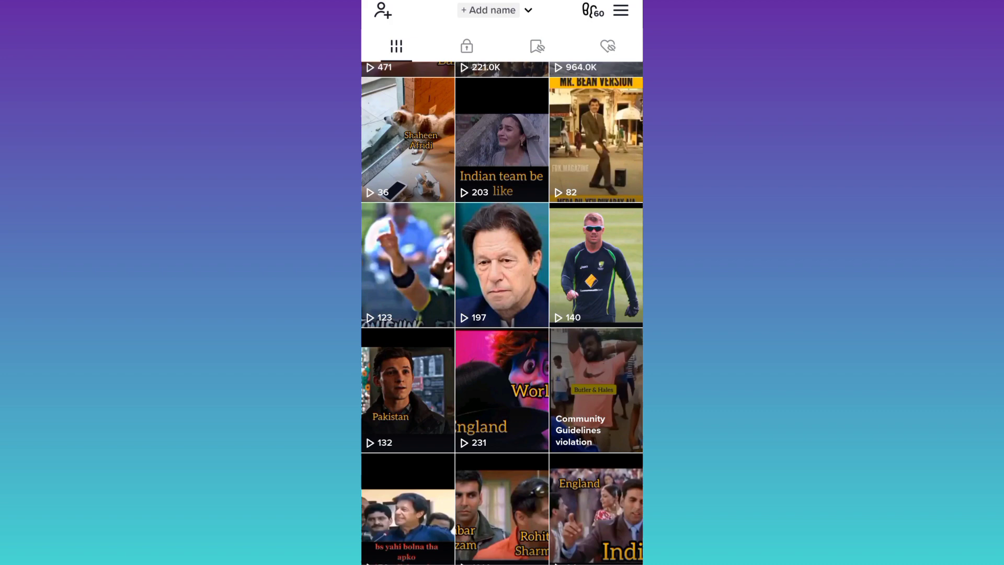
scroll(502, 314, "down", 2)
scroll(502, 314, "down", 2)
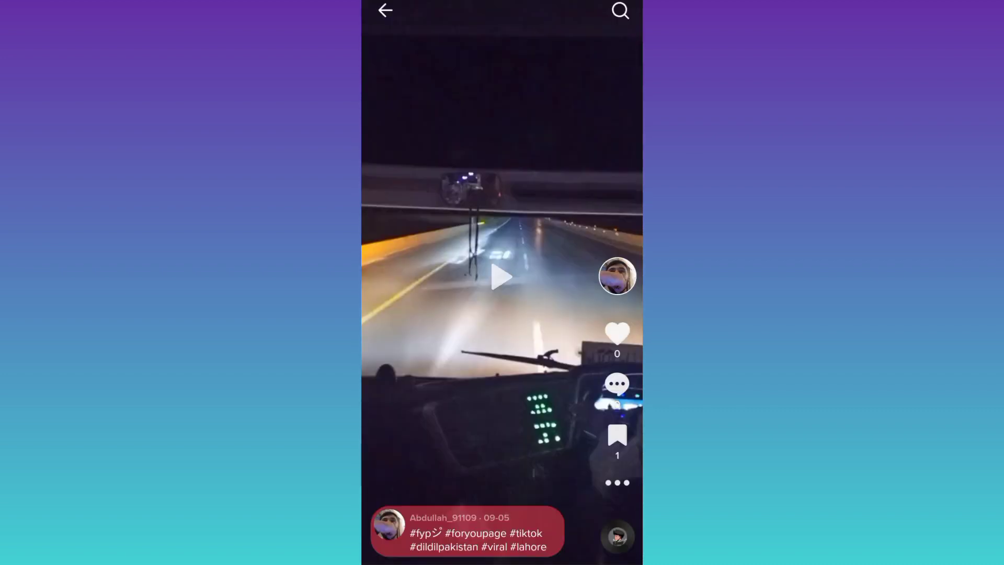
Step: Copy the share link of the night-time highway driving video
left_click(617, 482)
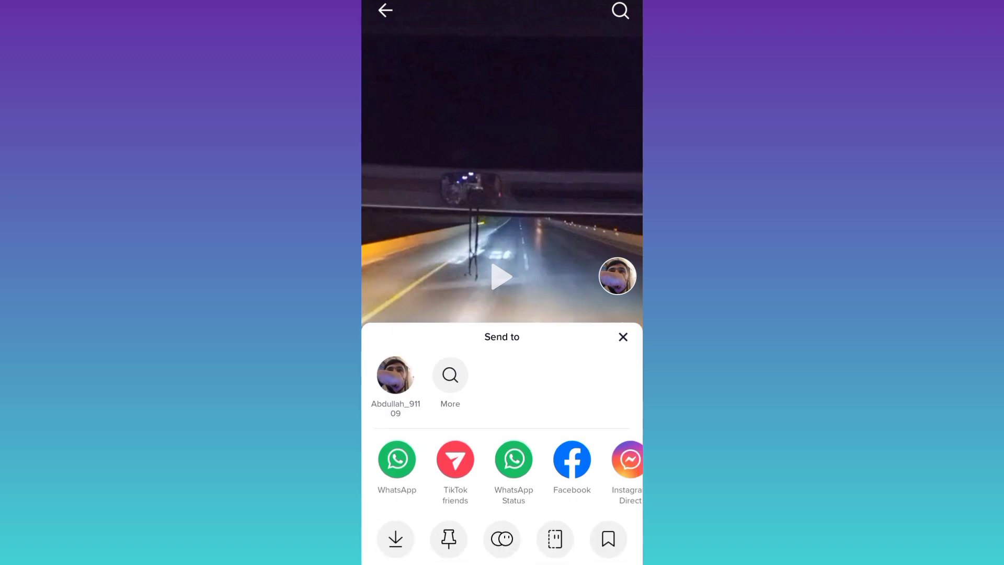
scroll(502, 458, "right", 3)
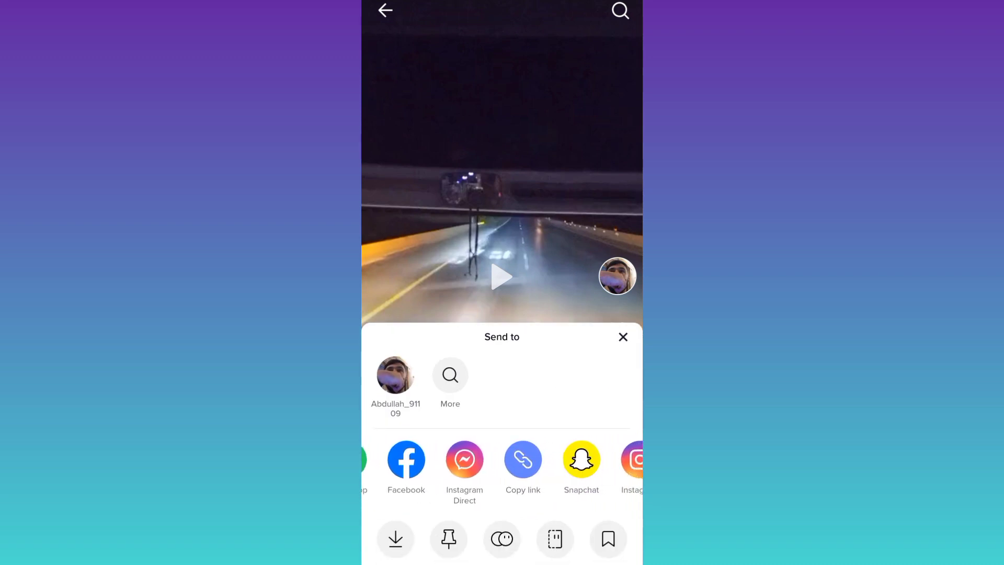
left_click(623, 337)
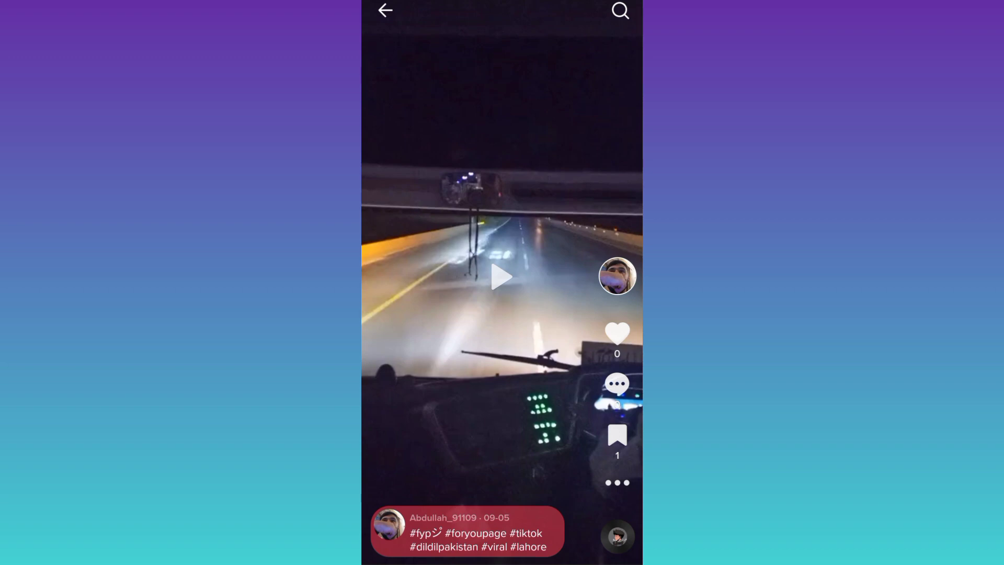
Step: From the home screen, search Google in Chrome for 'techyhit'
key("super")
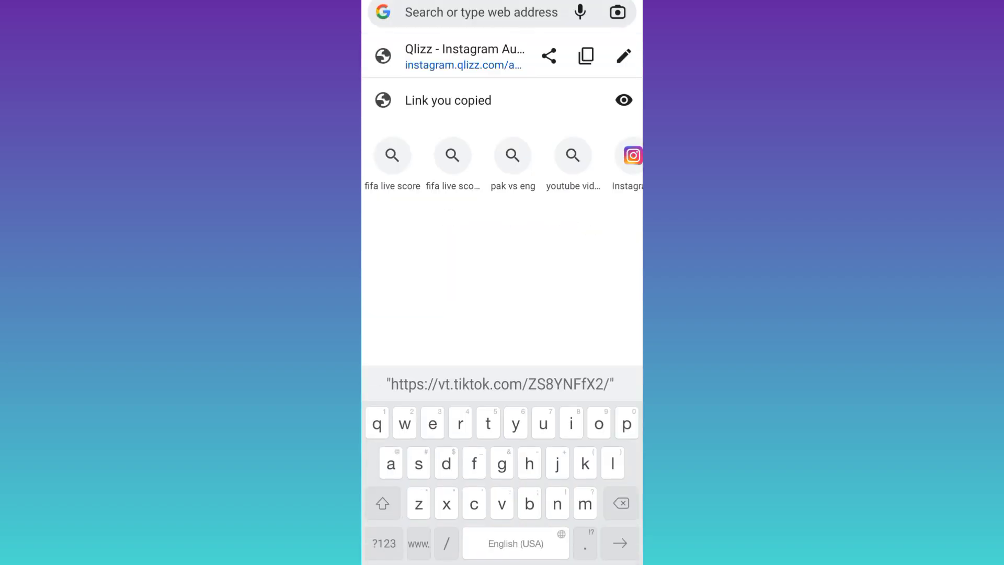
type("te")
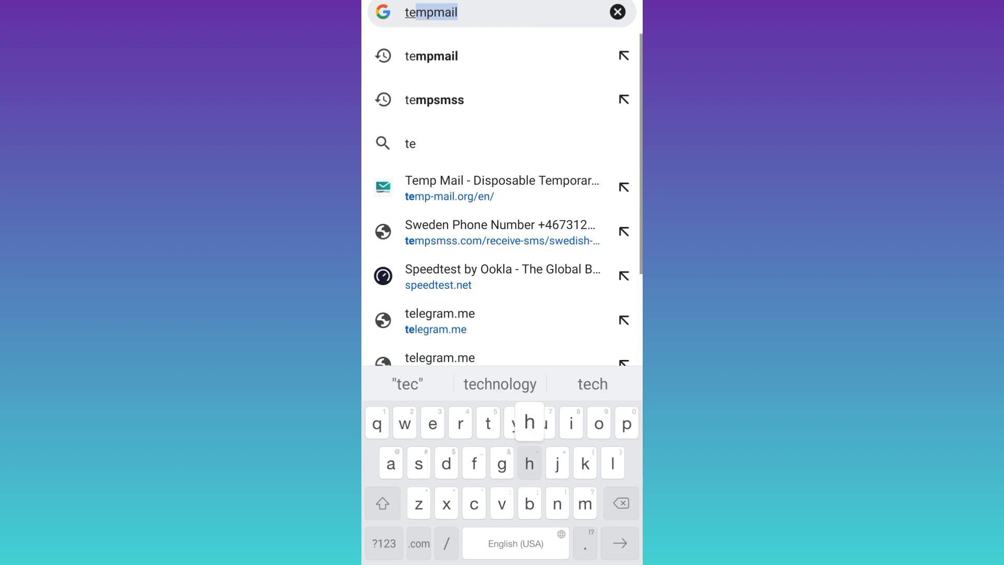
type("chyhit")
key("Return")
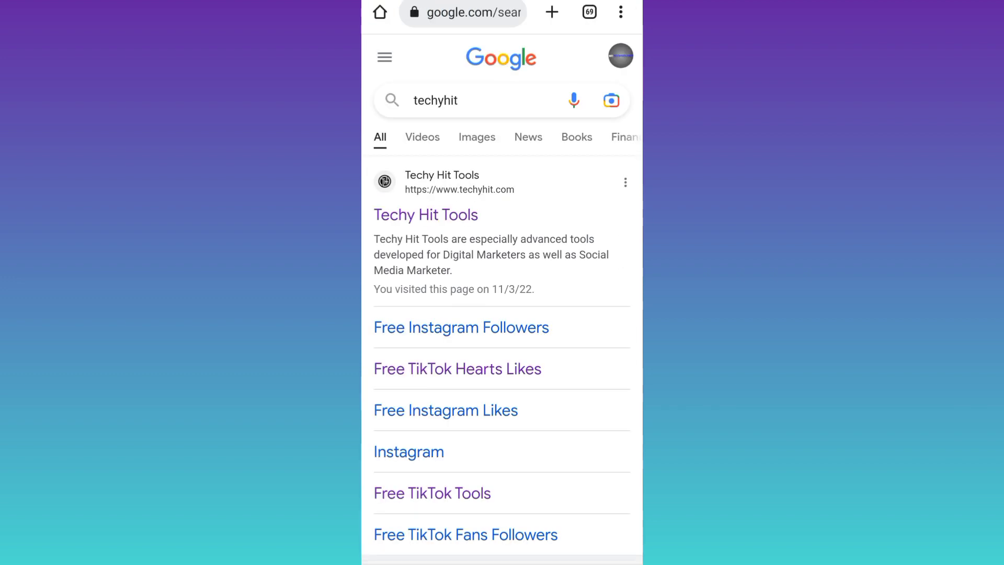
Step: Open the Techy Hit Tools site and go to its TikTok tools page through the site menu
left_click(425, 215)
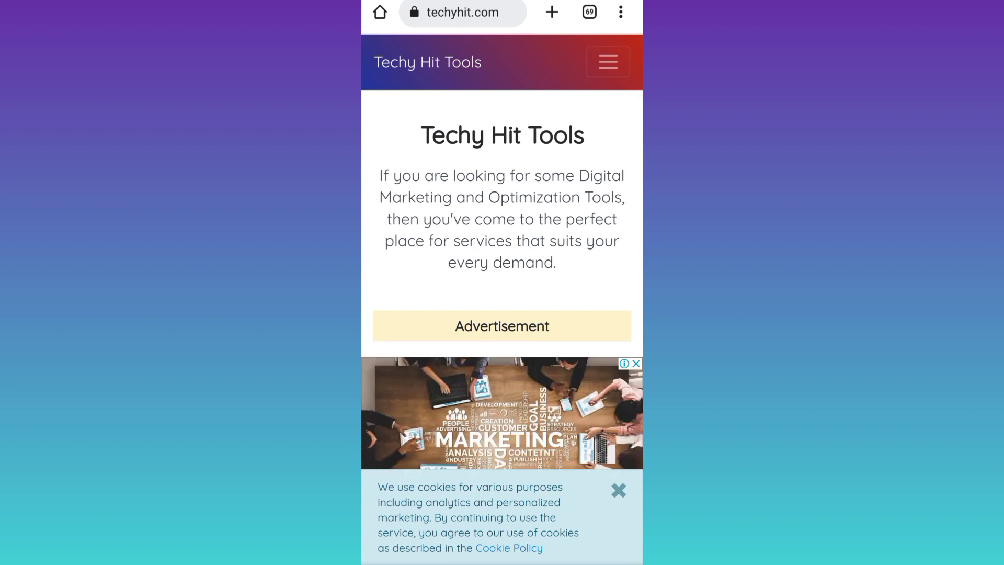
left_click(607, 63)
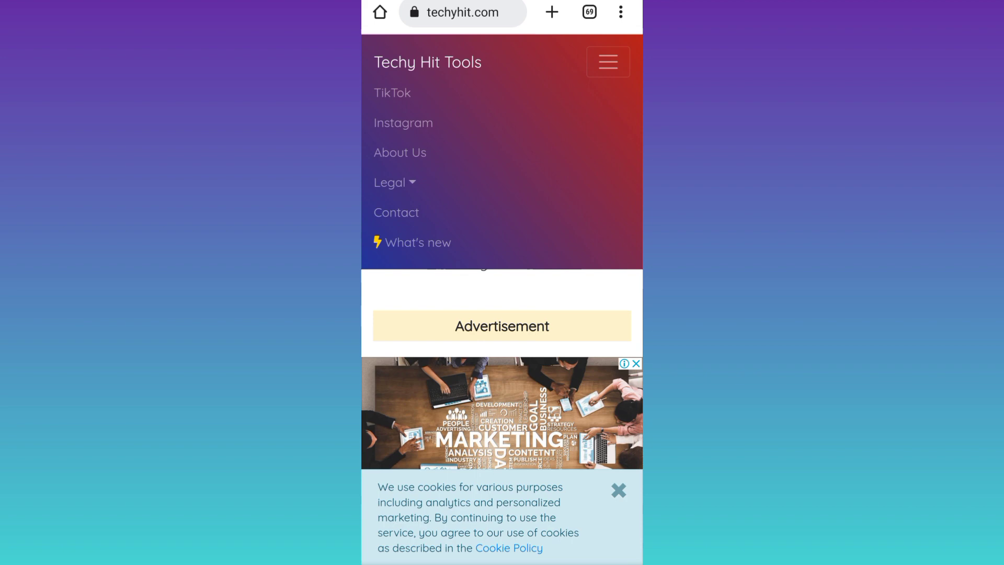
left_click(391, 93)
left_click(624, 56)
scroll(502, 314, "down", 5)
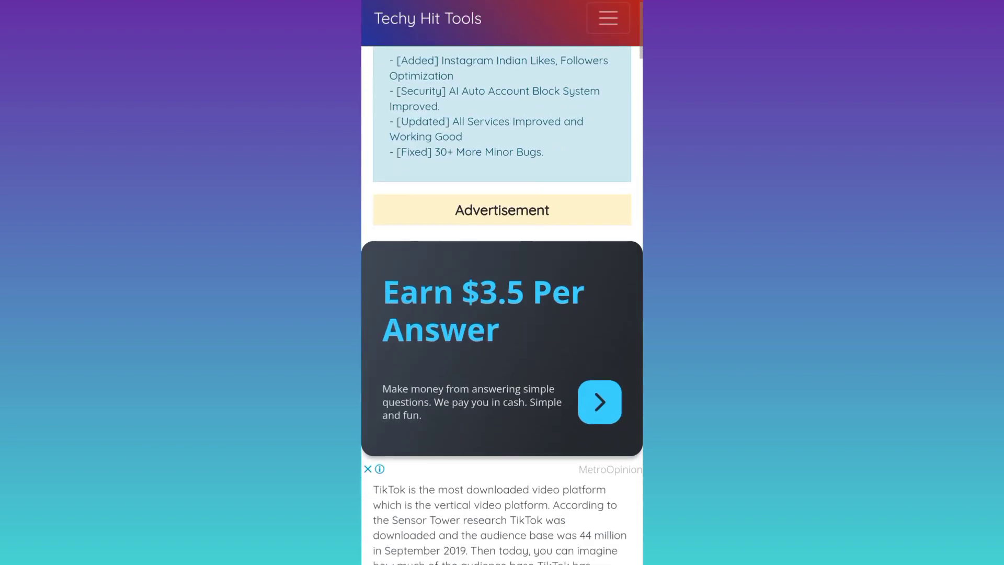
scroll(502, 314, "down", 5)
scroll(502, 314, "down", 5)
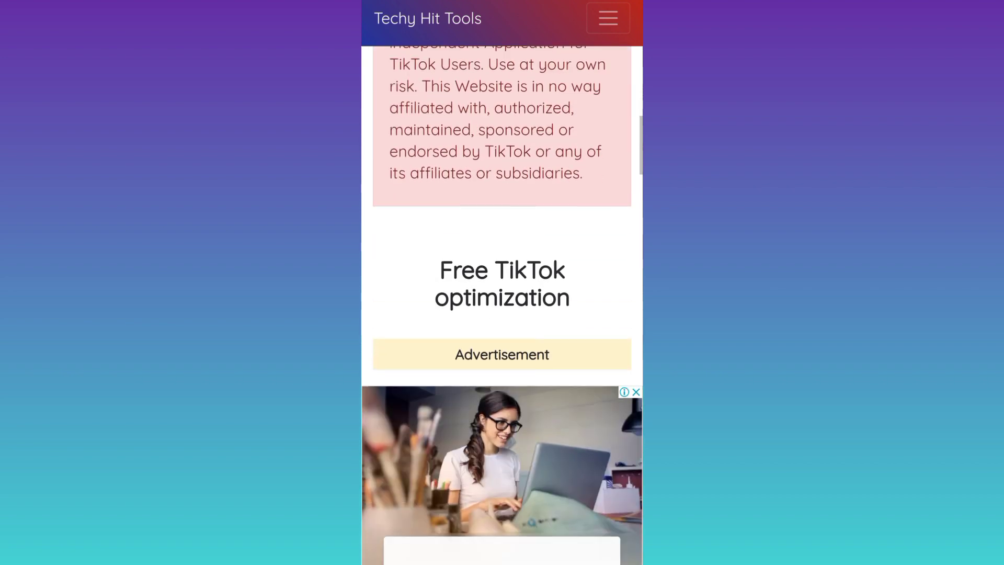
scroll(502, 314, "down", 5)
scroll(502, 314, "down", 5)
scroll(502, 314, "down", 3)
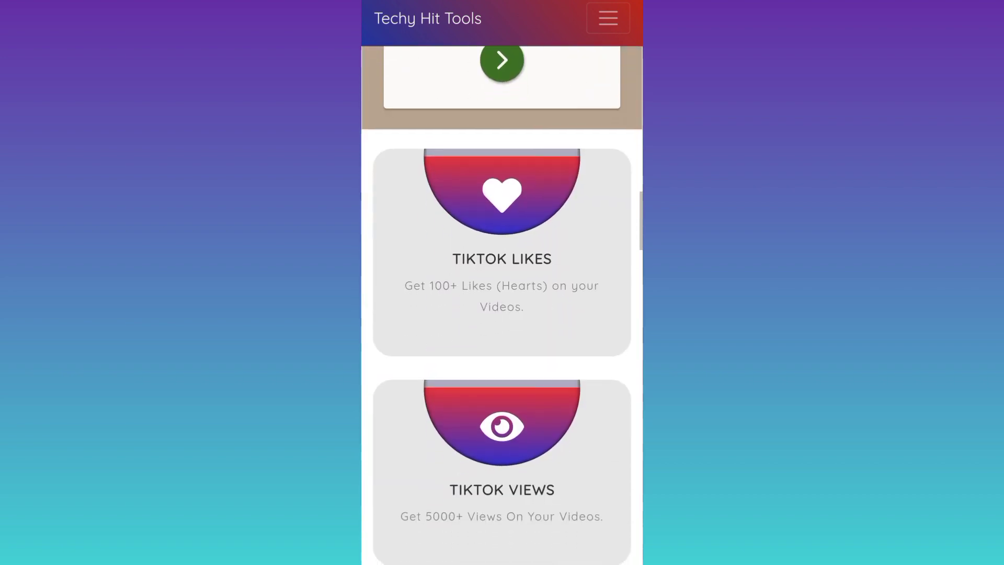
Step: Open the TikTok Likes tool and tick the 'I'm not a robot' check
left_click(503, 250)
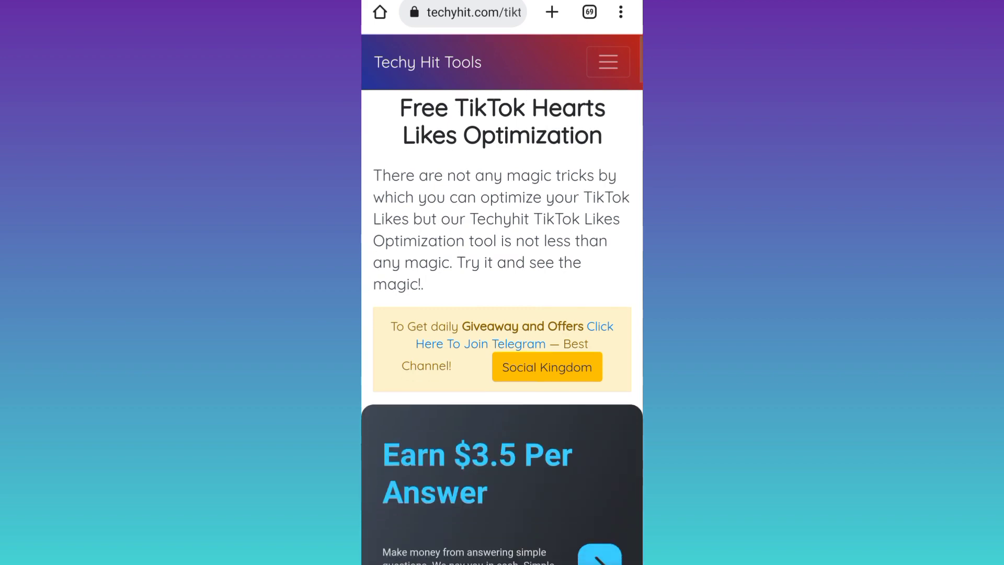
scroll(501, 314, "down", 5)
scroll(502, 314, "down", 5)
scroll(502, 314, "down", 5)
scroll(503, 314, "down", 5)
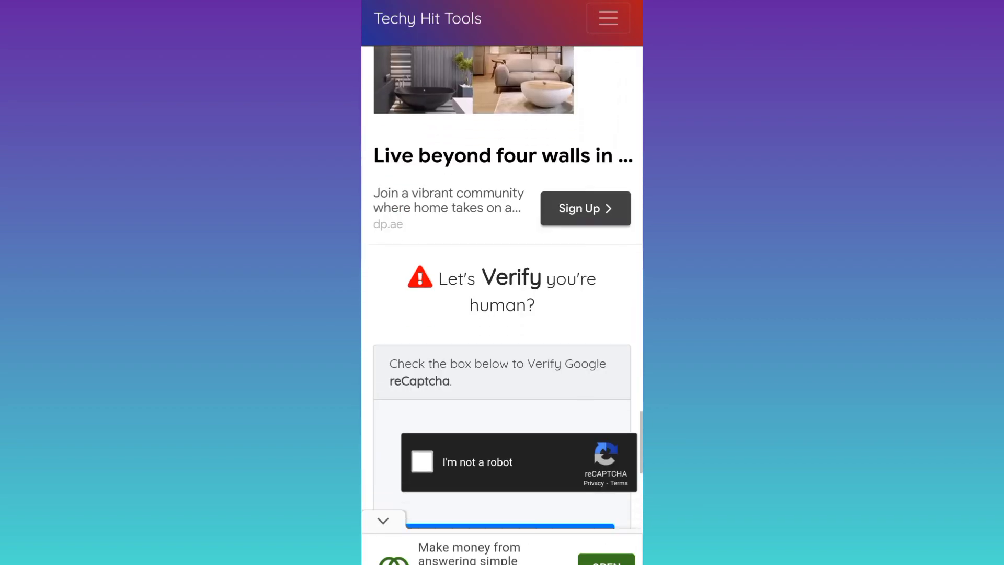
scroll(502, 313, "down", 2)
scroll(502, 314, "down", 2)
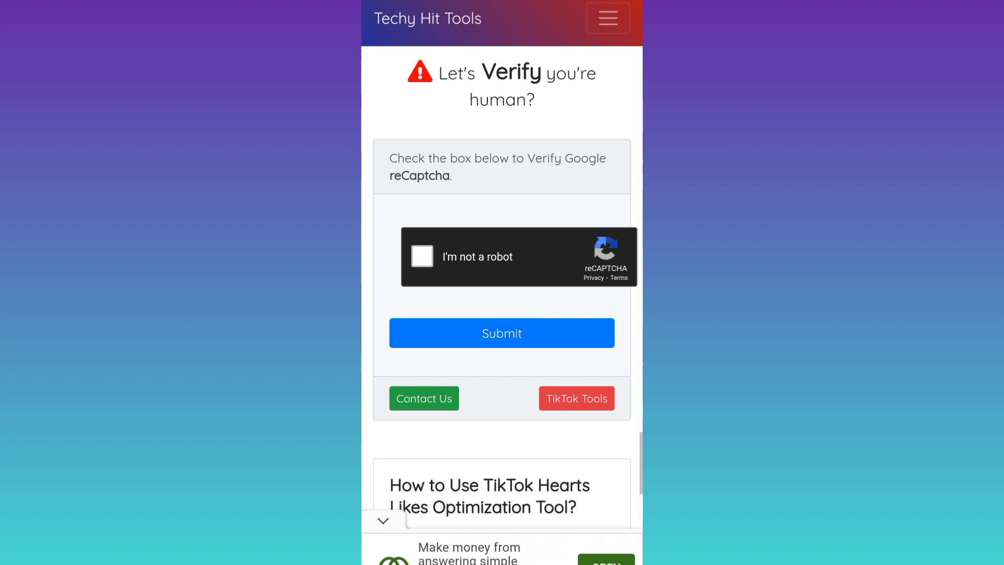
left_click(421, 257)
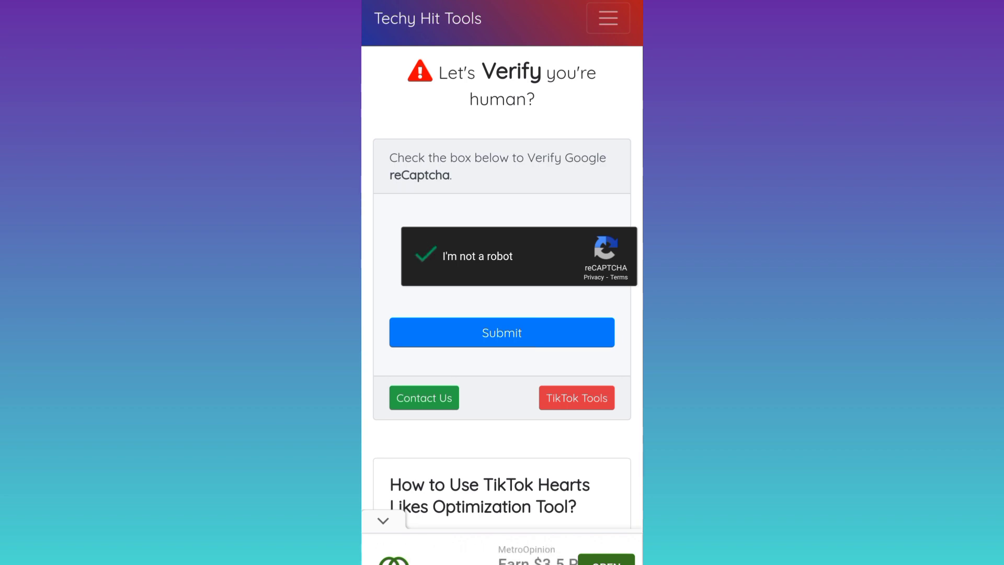
Step: Submit the verification and agree to the terms and conditions
left_click(501, 332)
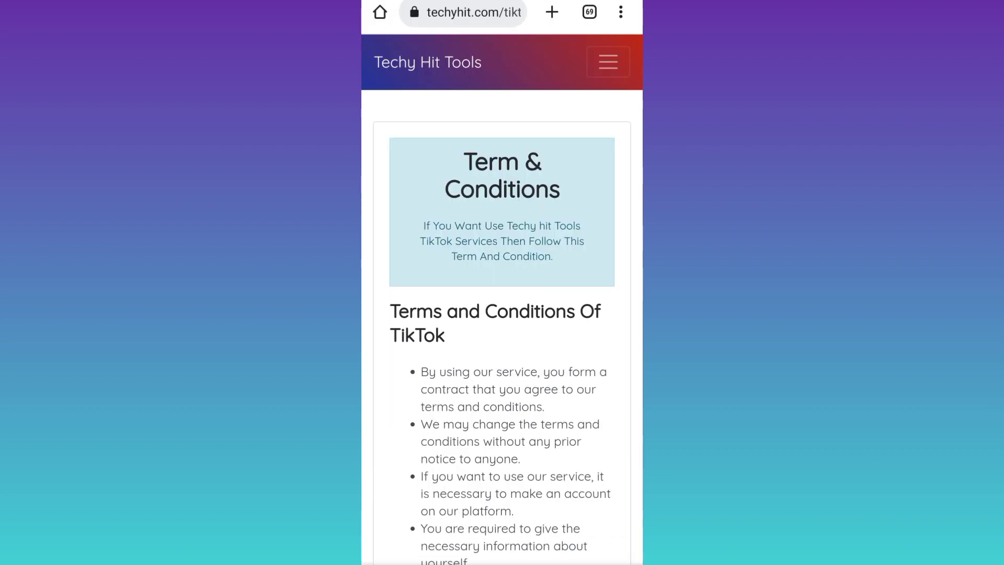
scroll(502, 314, "down", 1)
scroll(503, 314, "down", 5)
scroll(502, 314, "down", 4)
scroll(502, 315, "down", 4)
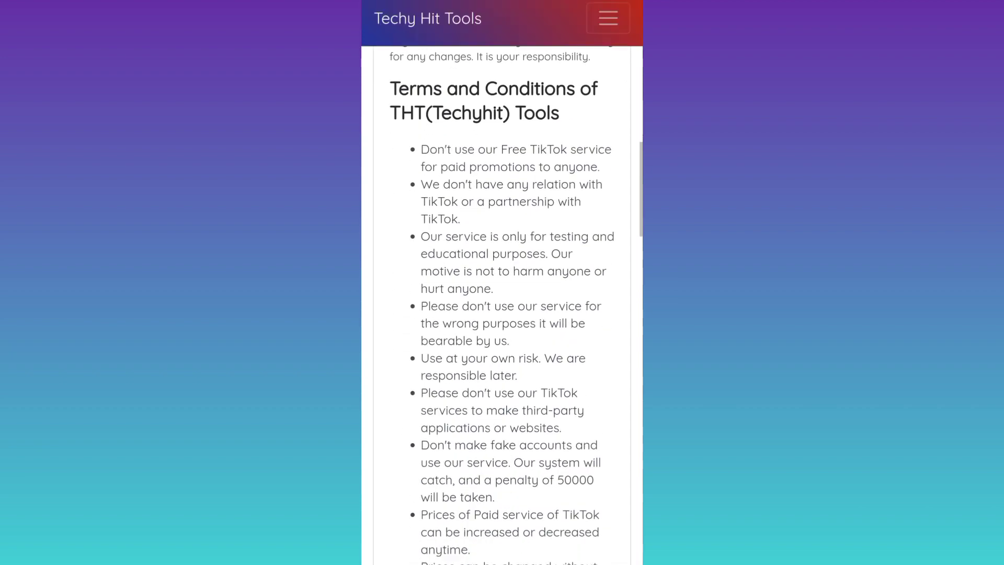
scroll(501, 314, "down", 5)
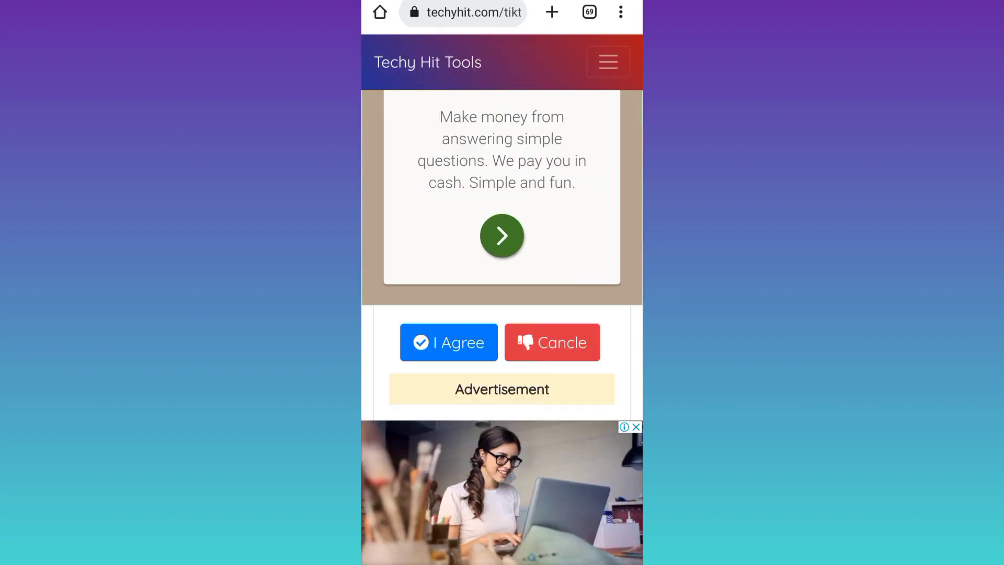
left_click(449, 342)
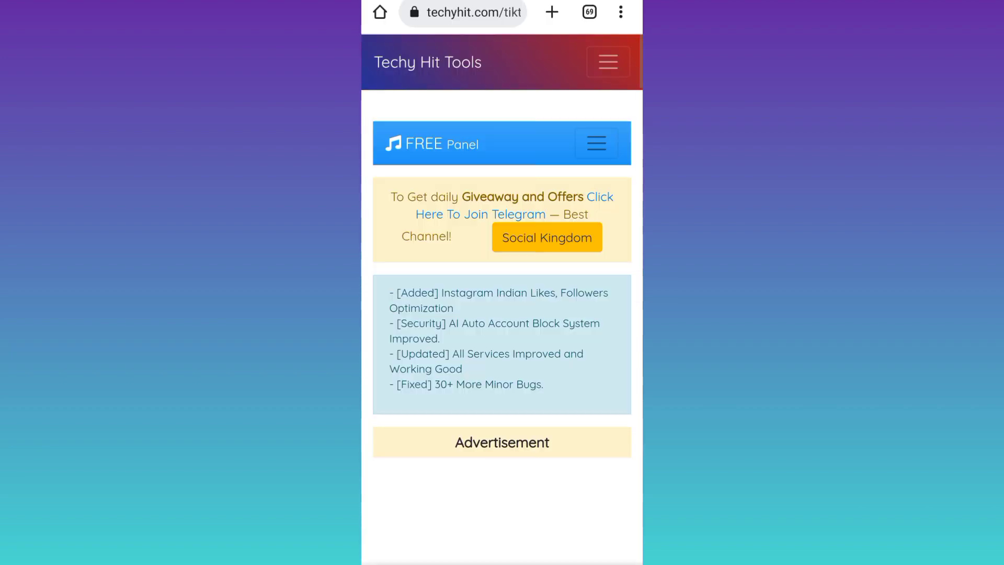
scroll(501, 314, "down", 2)
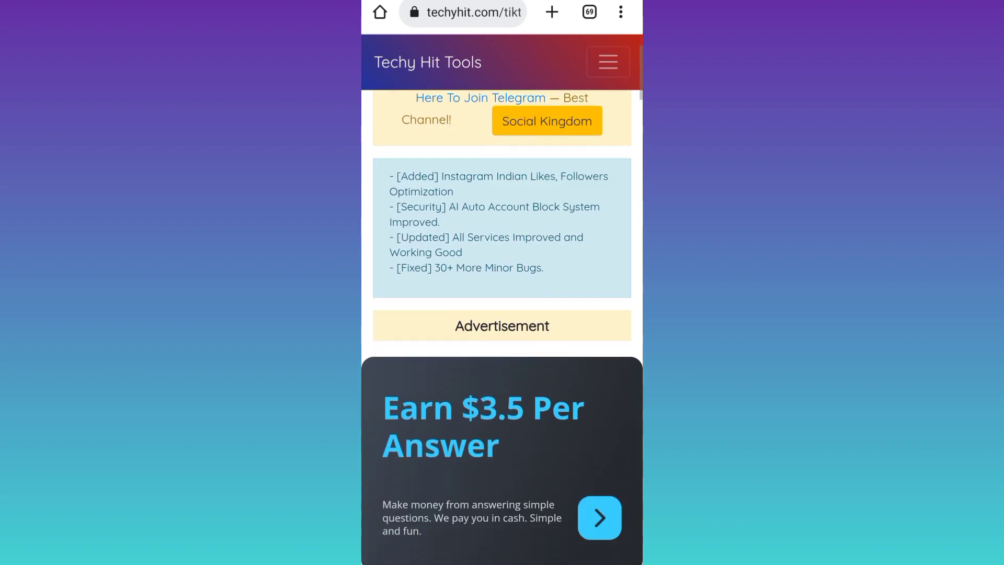
scroll(503, 314, "down", 4)
scroll(502, 314, "down", 4)
scroll(502, 314, "down", 5)
scroll(502, 313, "down", 7)
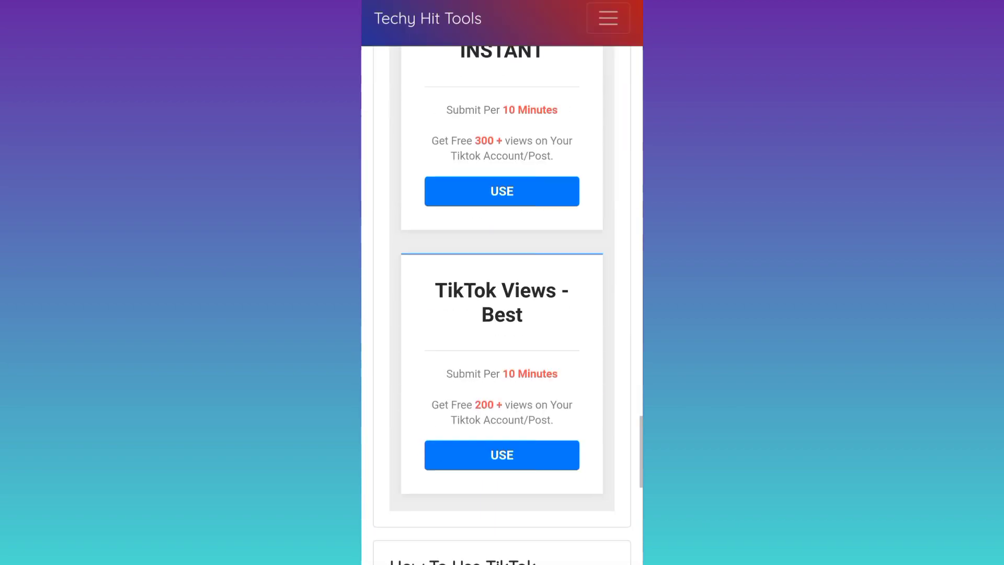
scroll(502, 314, "up", 2)
scroll(502, 314, "up", 1)
scroll(502, 313, "up", 1)
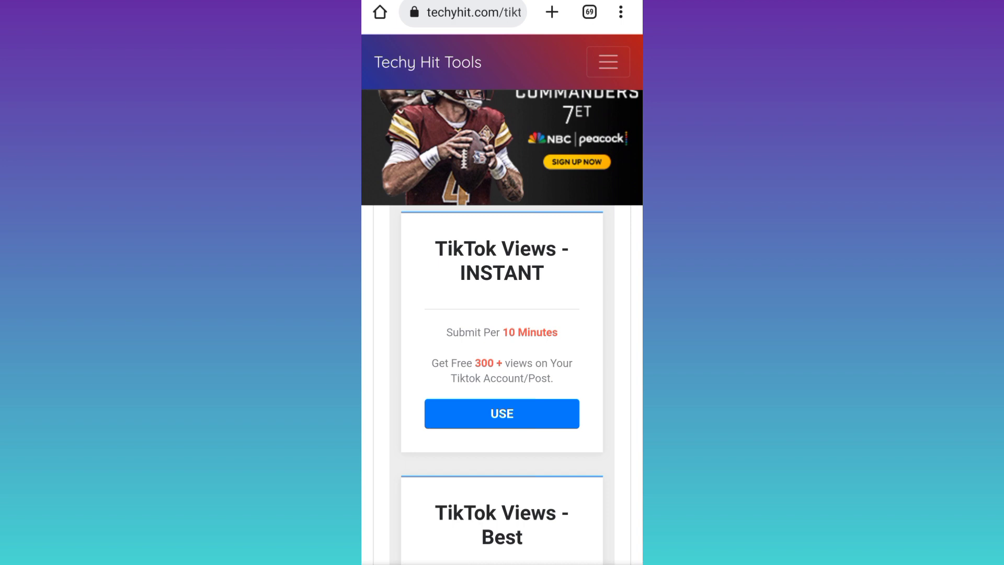
Step: Pick TikTok Views - INSTANT and continue past the skip-advertisement page
left_click(502, 413)
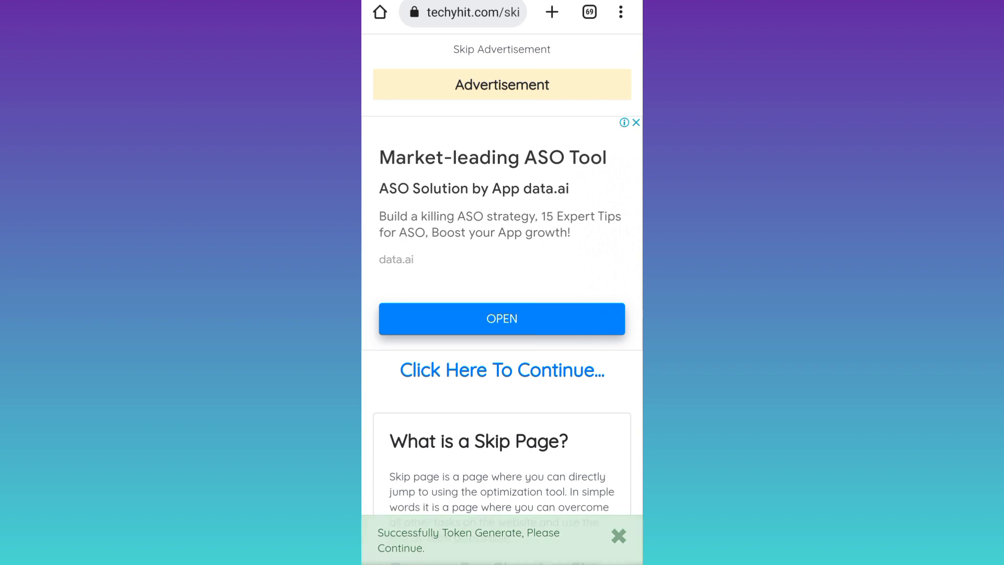
left_click(502, 370)
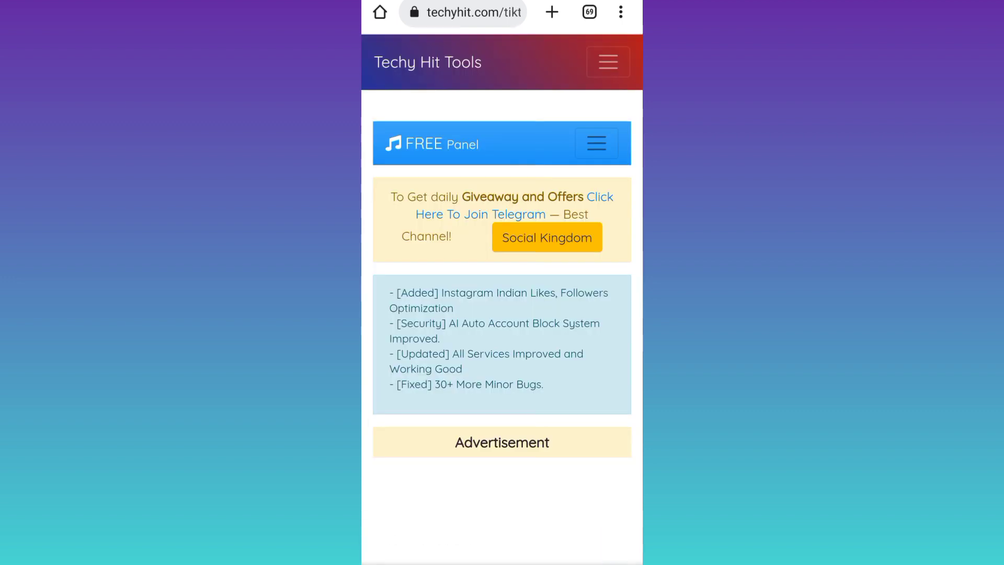
scroll(502, 314, "down", 3)
scroll(502, 314, "down", 3)
scroll(502, 314, "down", 3)
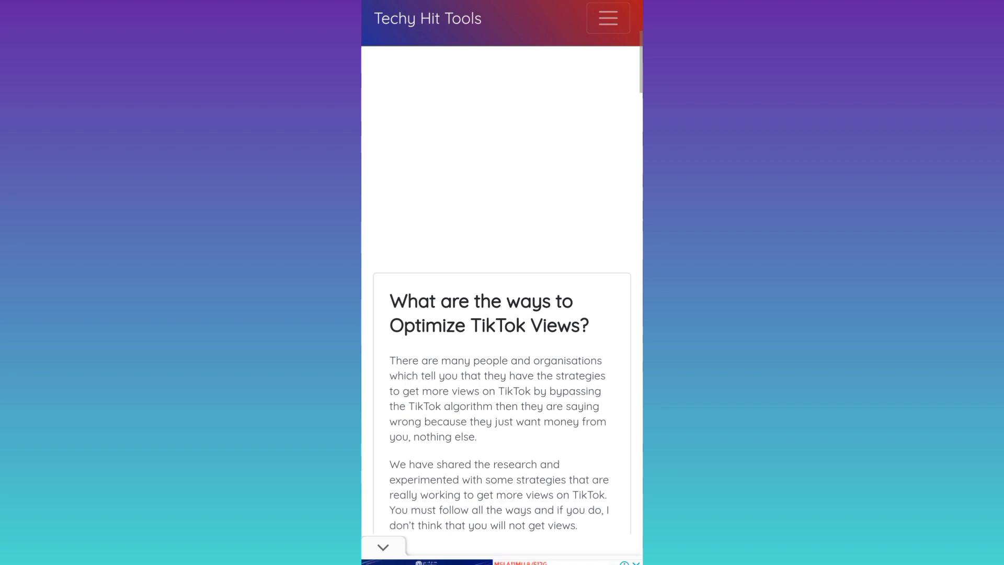
scroll(502, 314, "down", 5)
scroll(503, 314, "down", 5)
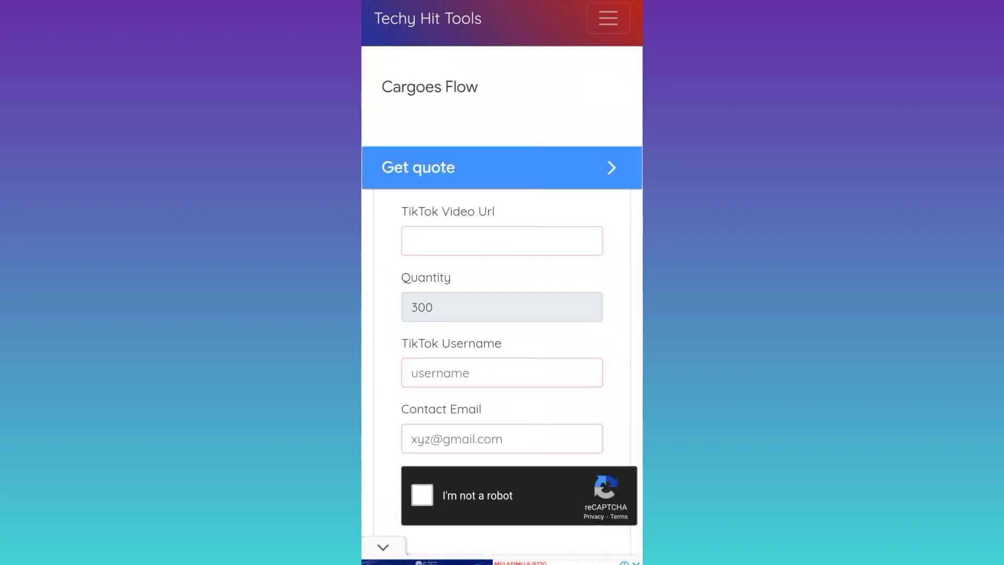
Step: Paste the video link, enter the username, autofill the contact email, and tick reCAPTCHA
left_click(411, 241)
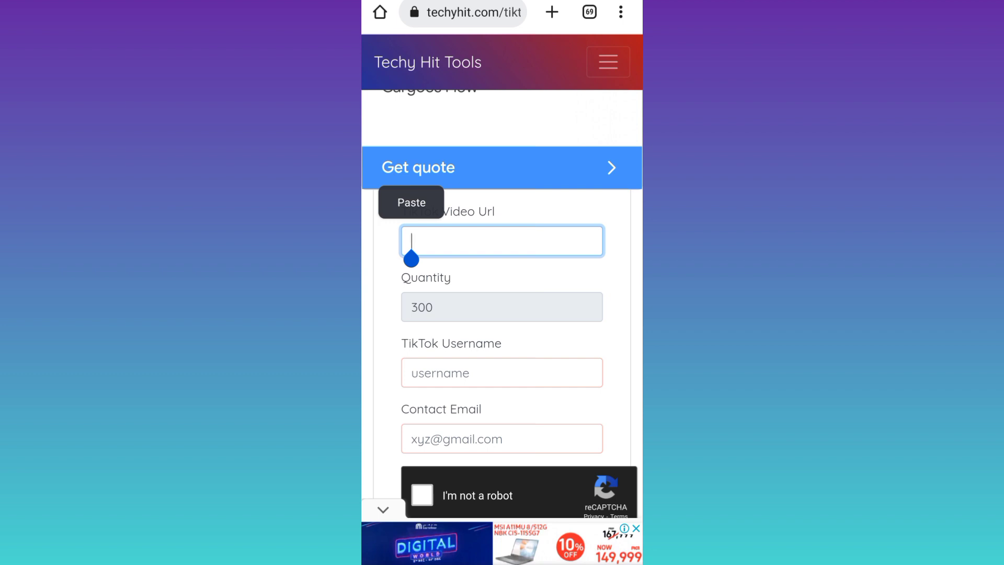
left_click(411, 203)
left_click(502, 372)
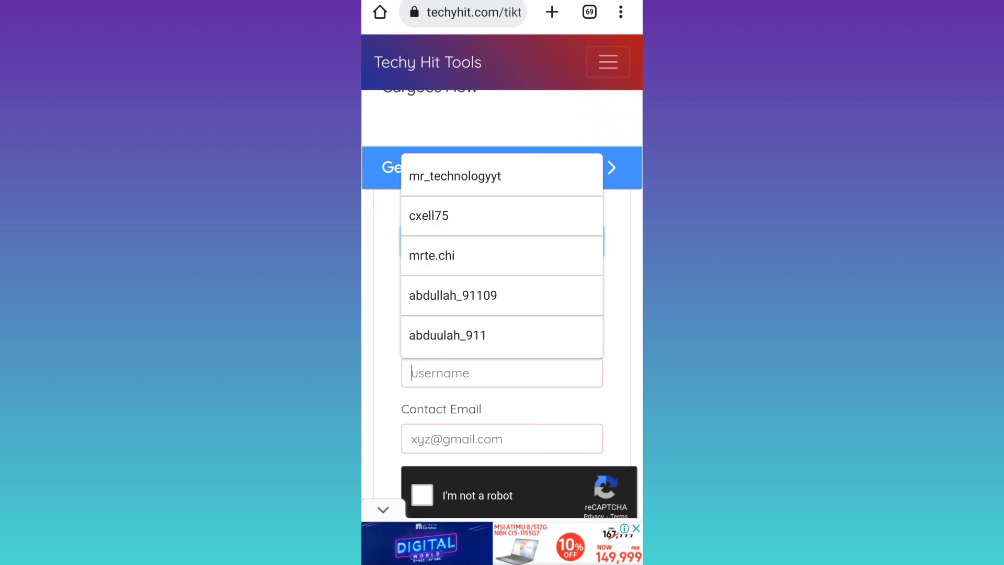
type("abdullah_91109")
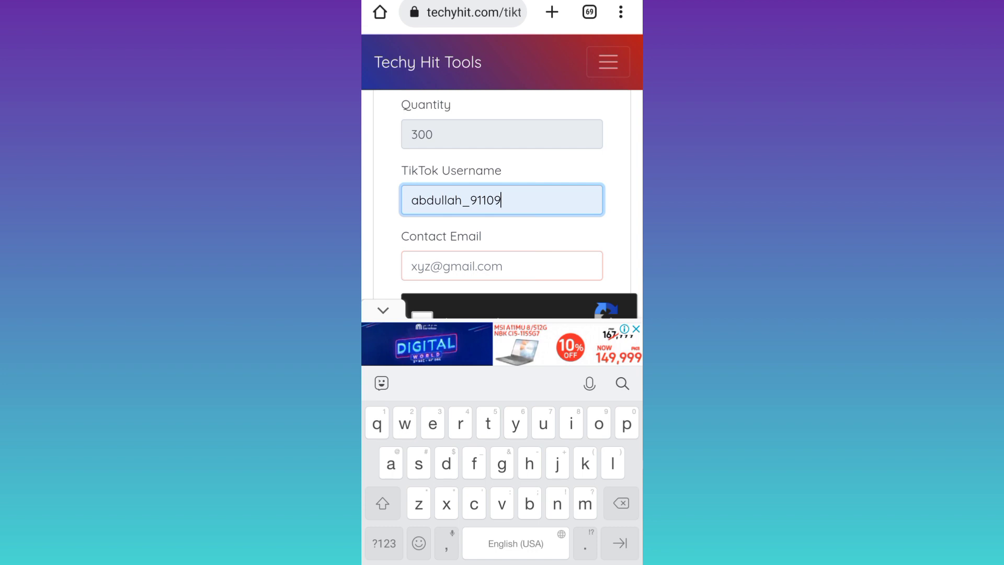
left_click(501, 266)
left_click(502, 107)
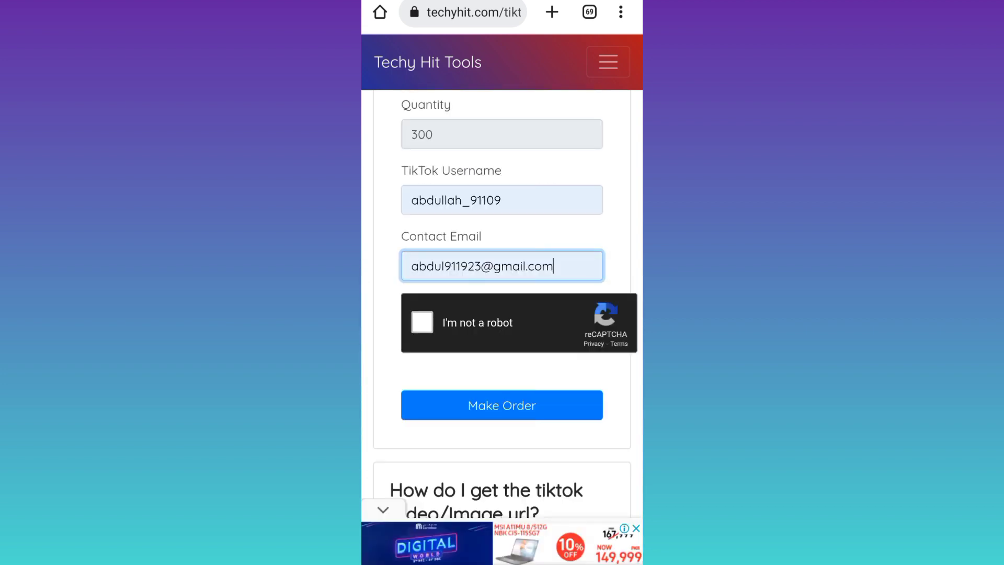
left_click(422, 322)
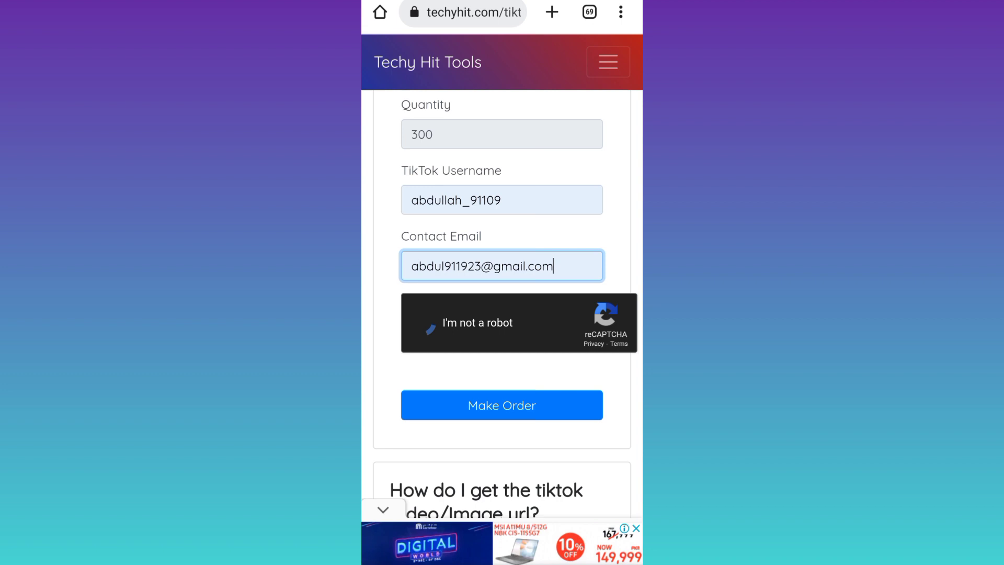